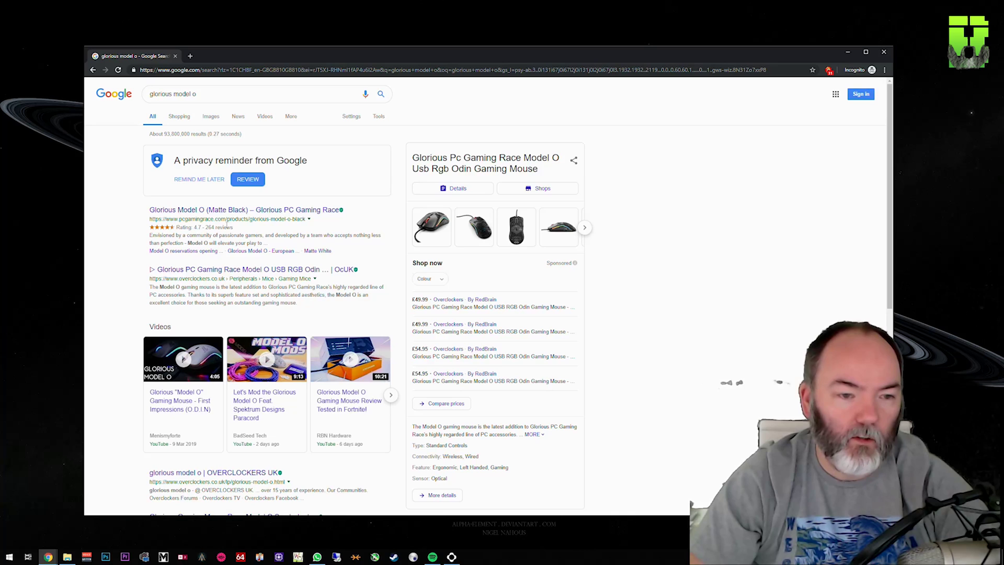
Open the Glorious Model O product page and find its Software Optional section.
left_click(257, 210)
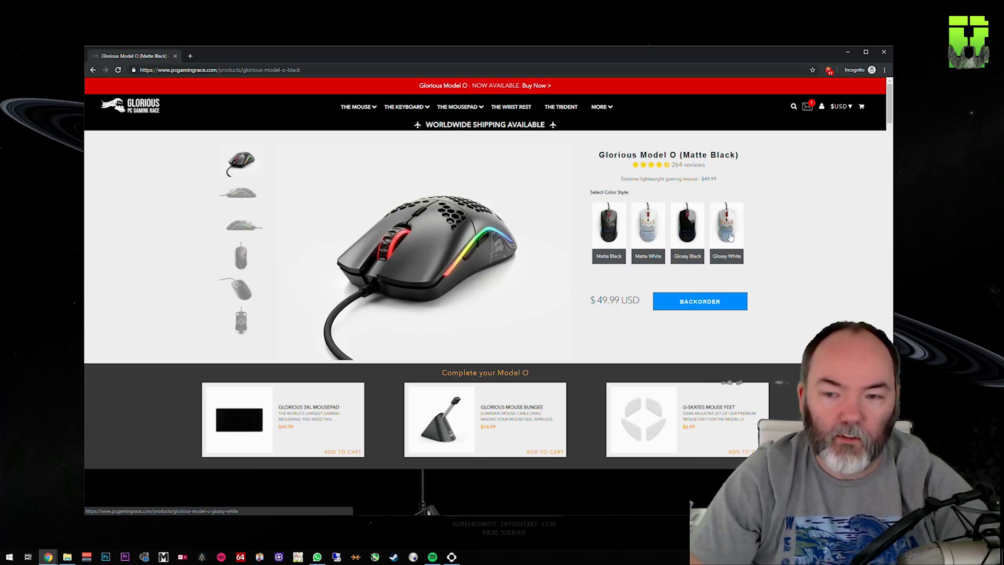
scroll(507, 259, "down", 15)
scroll(503, 261, "down", 20)
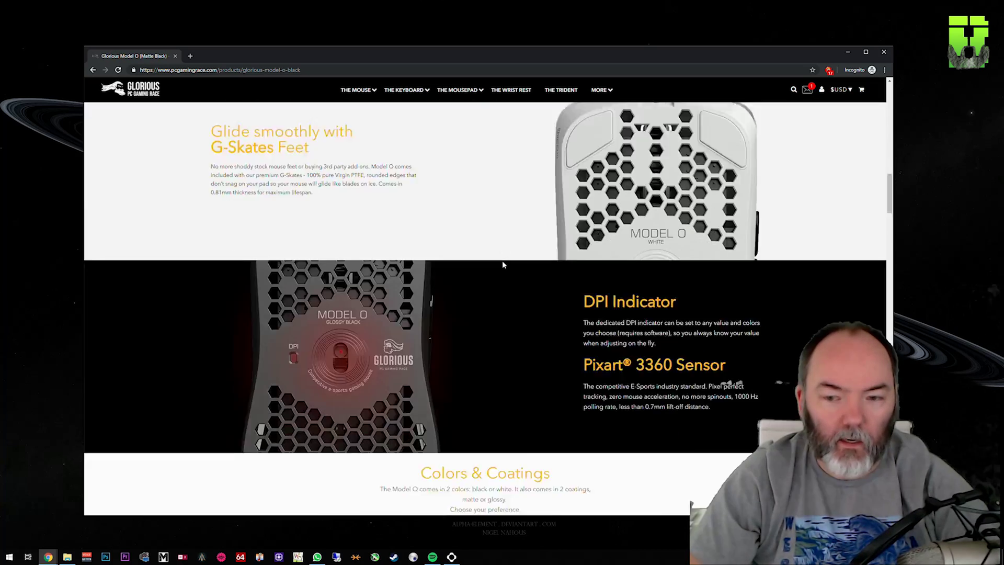
scroll(498, 267, "down", 12)
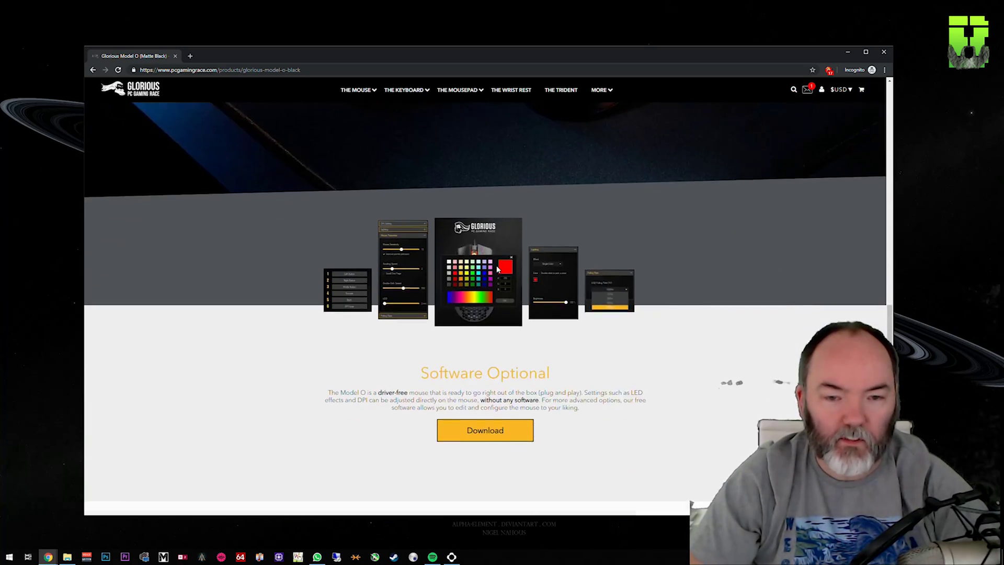
scroll(498, 264, "up", 6)
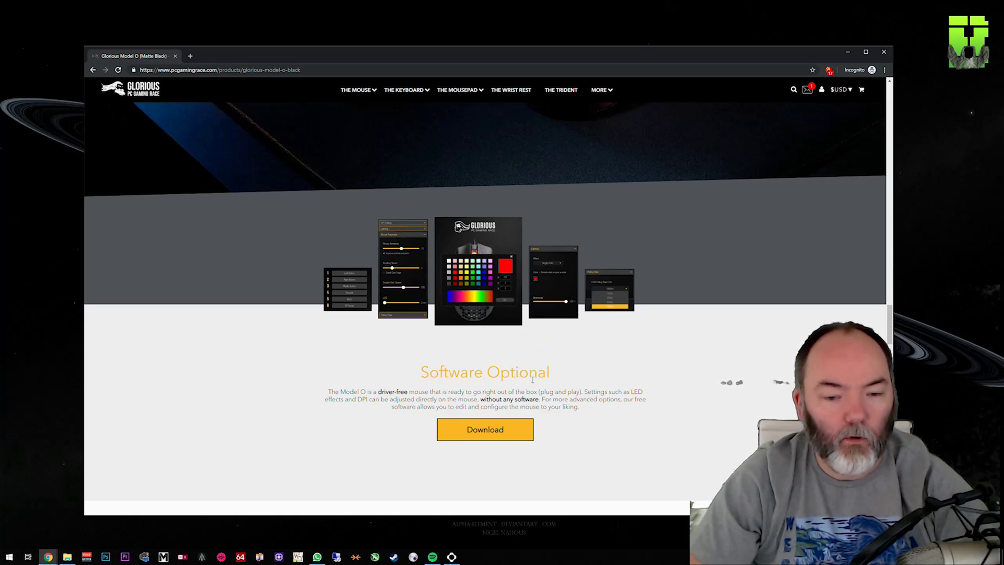
Download Model_O_Software.zip from the Glorious downloads page and open it in WinRAR.
left_click(485, 433)
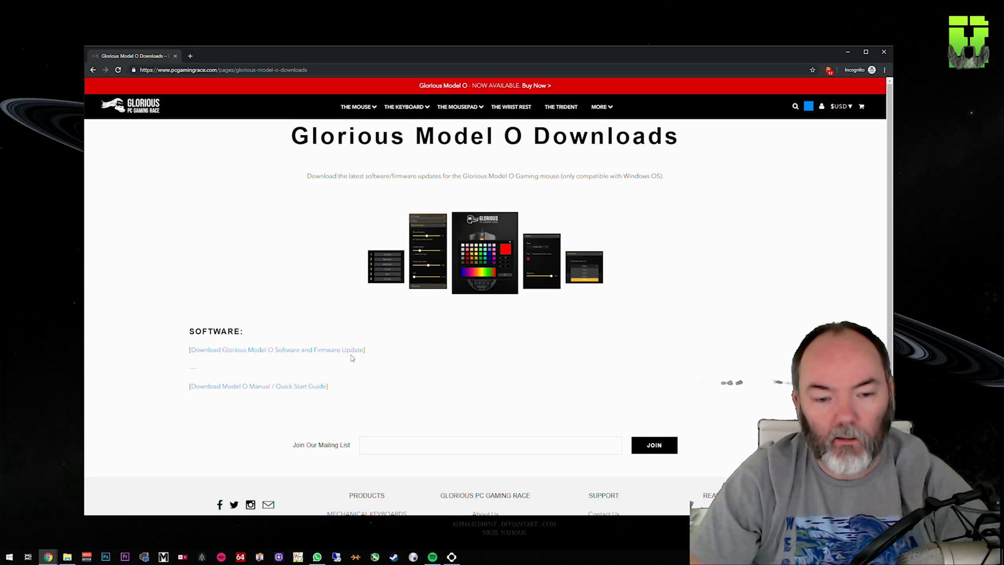
left_click(299, 351)
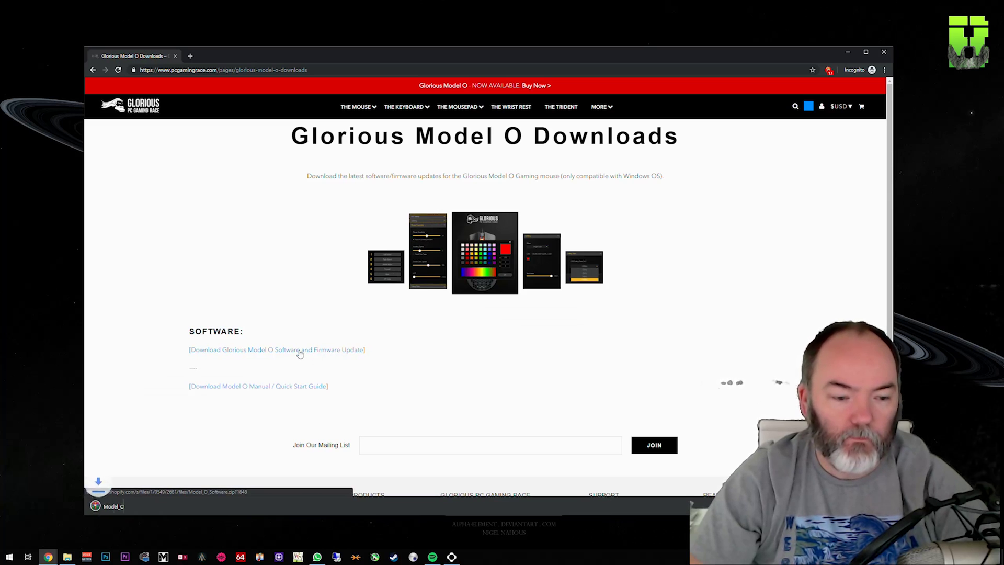
left_click(135, 507)
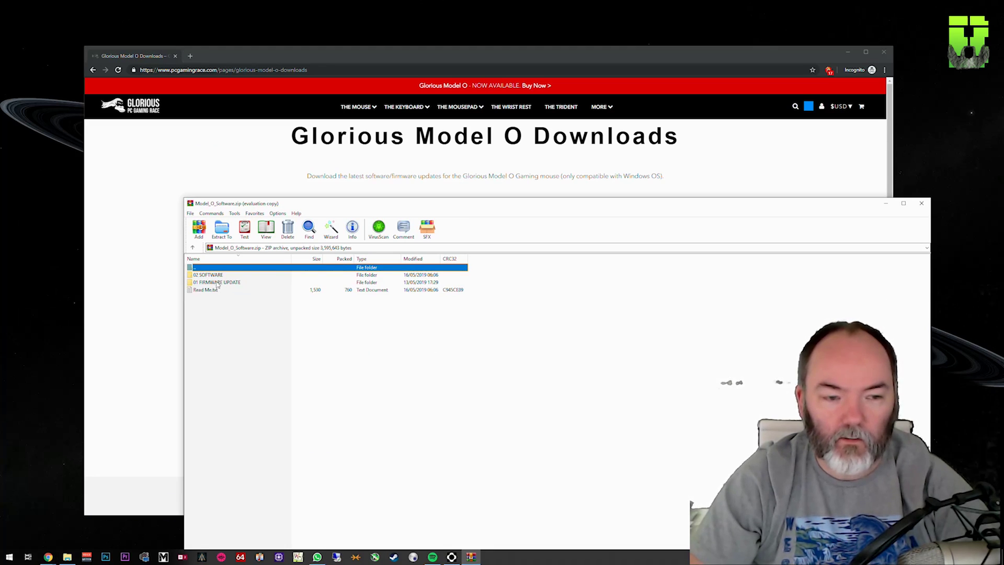
Extract Model_O_Software.zip into a new Desktop\modelo folder, then close WinRAR.
left_click(221, 229)
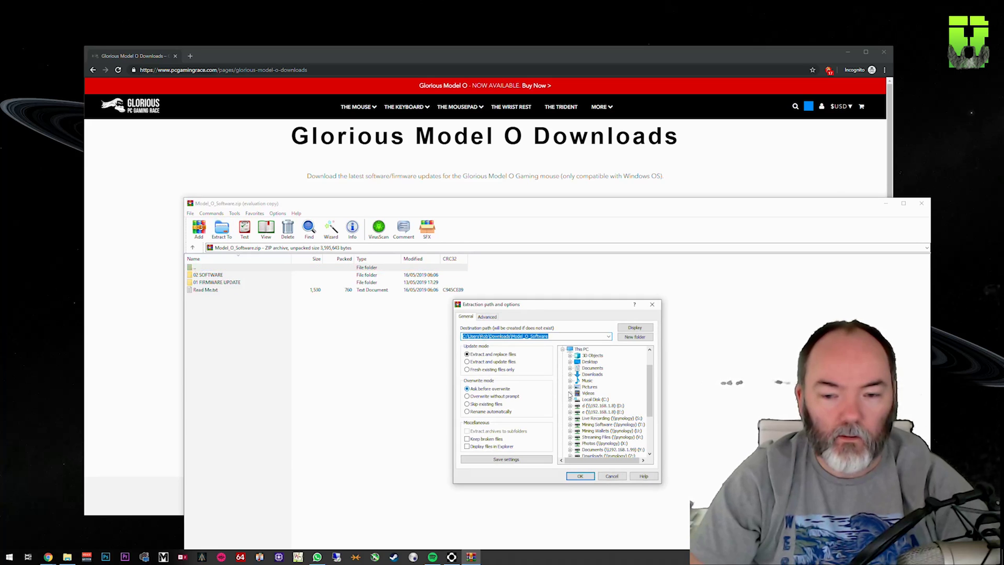
left_click(589, 361)
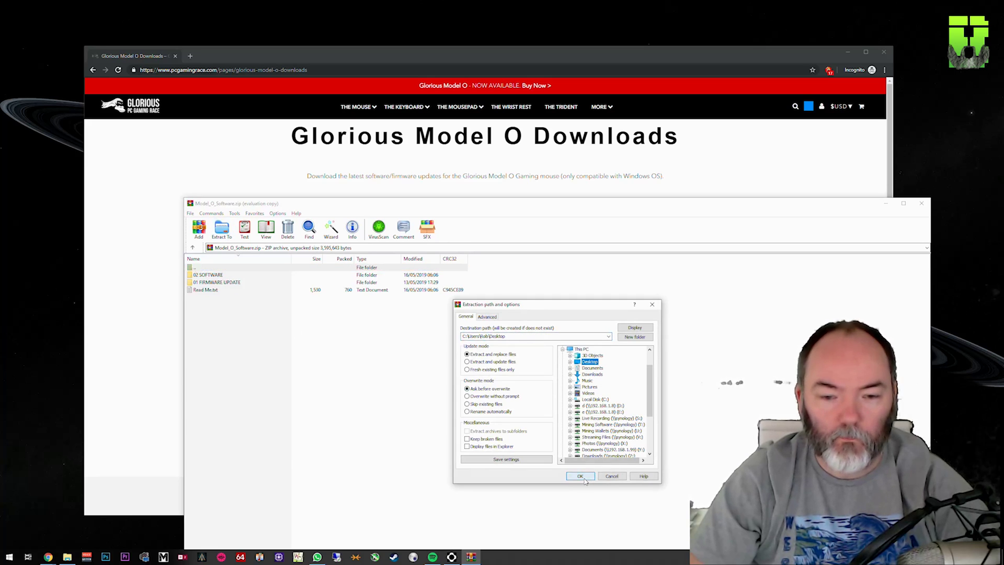
left_click(523, 335)
left_click(523, 336)
type("\\")
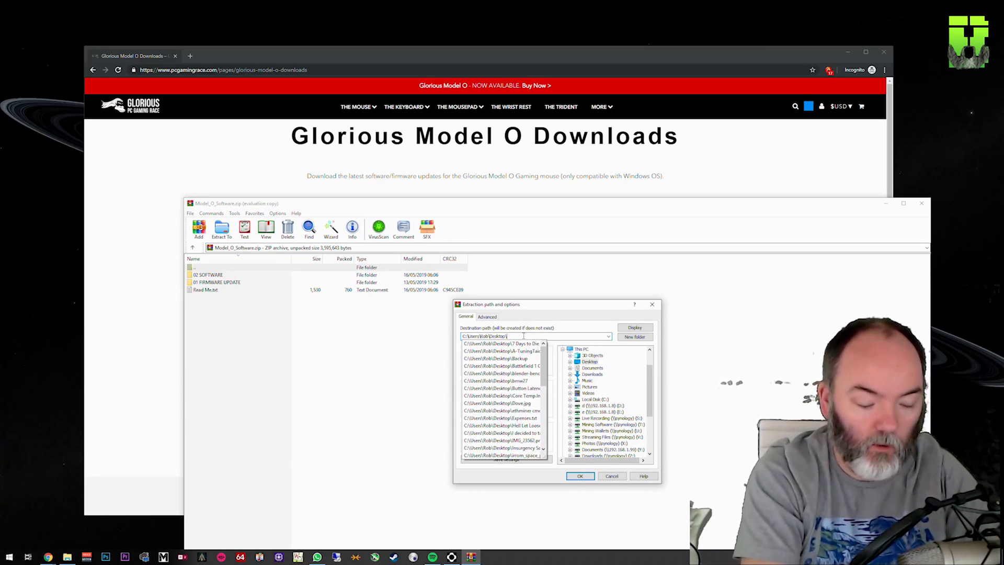
key("Return")
key("Return")
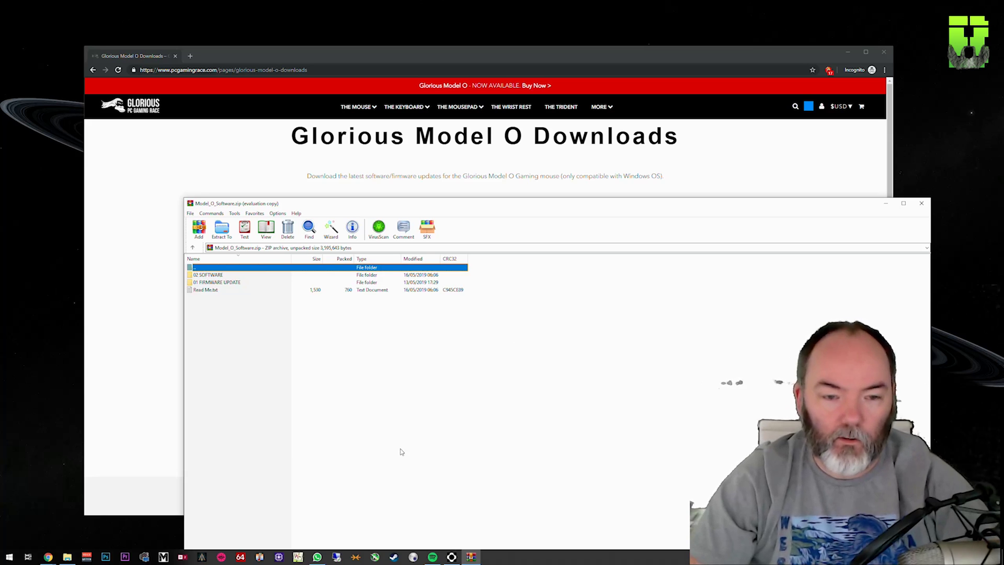
left_click(922, 202)
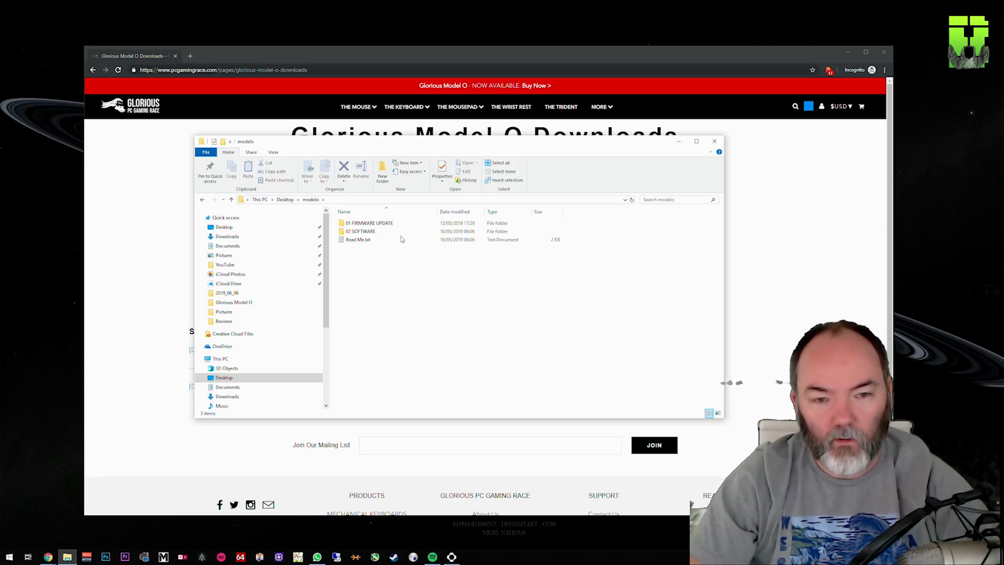
double_click(358, 240)
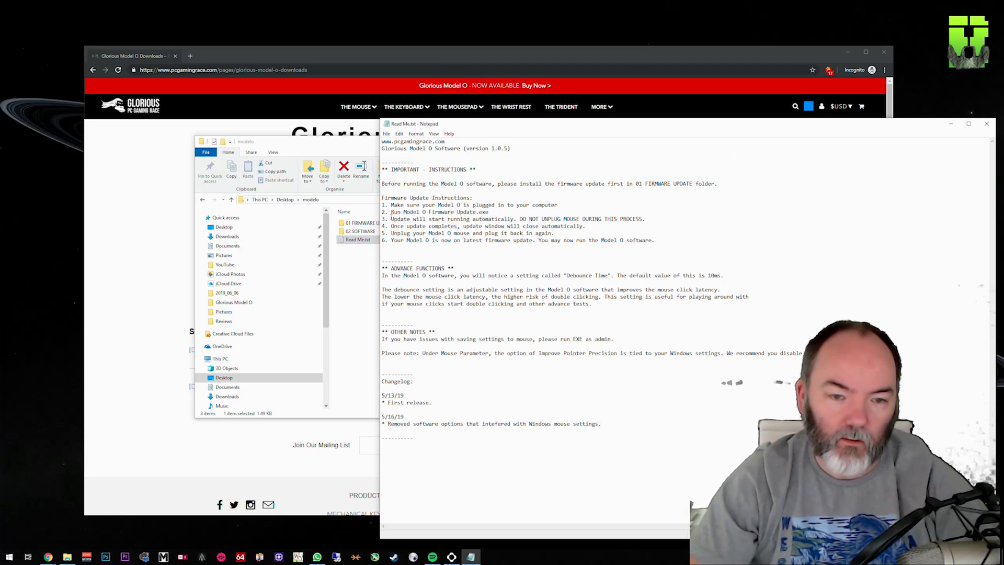
left_click_drag(391, 219, 593, 227)
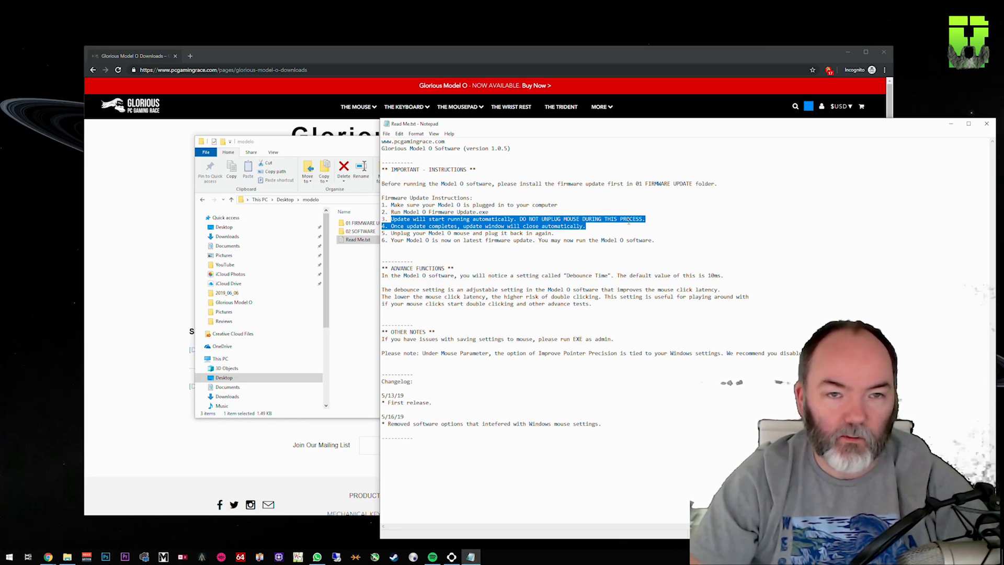
left_click(595, 224)
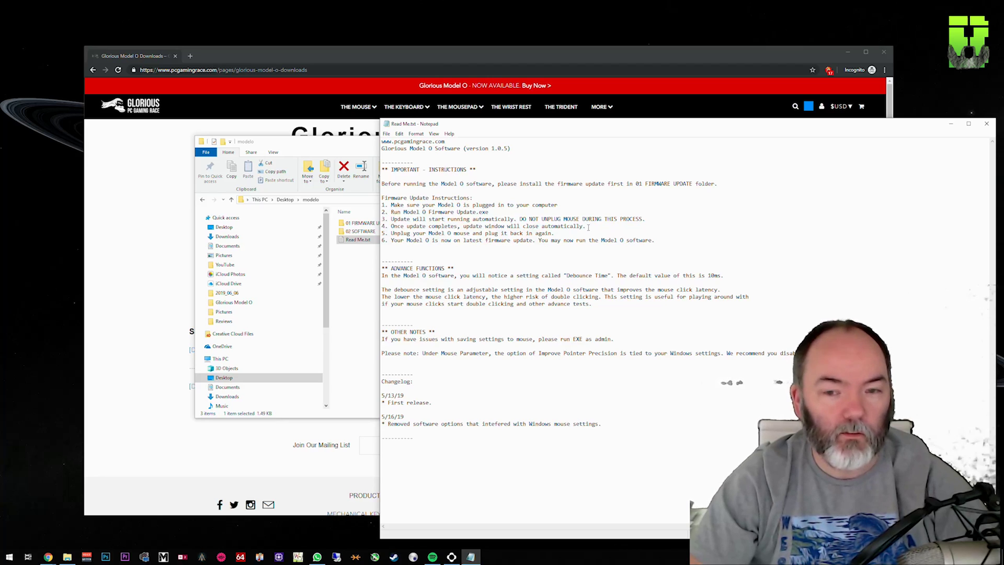
left_click_drag(587, 227, 381, 228)
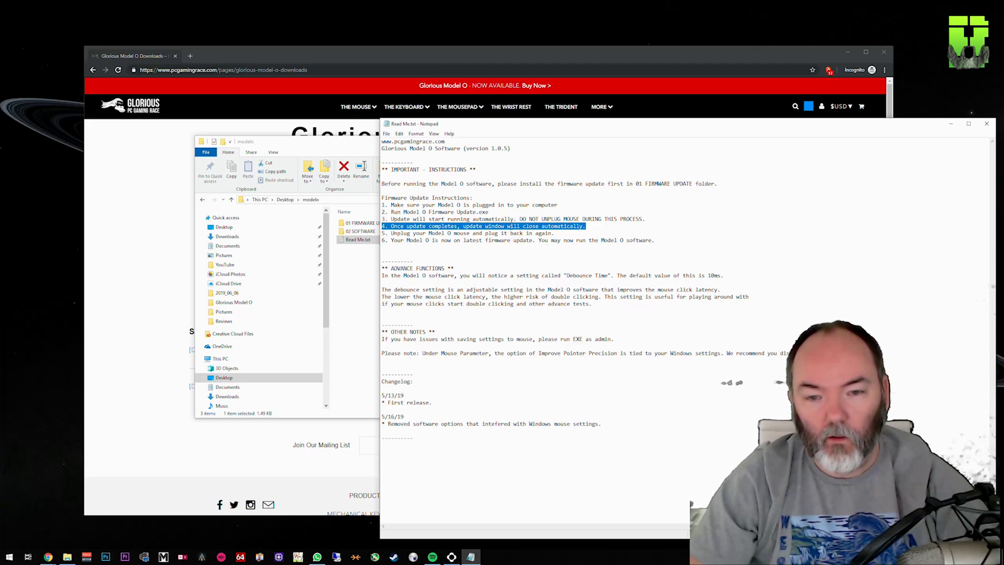
left_click(592, 226)
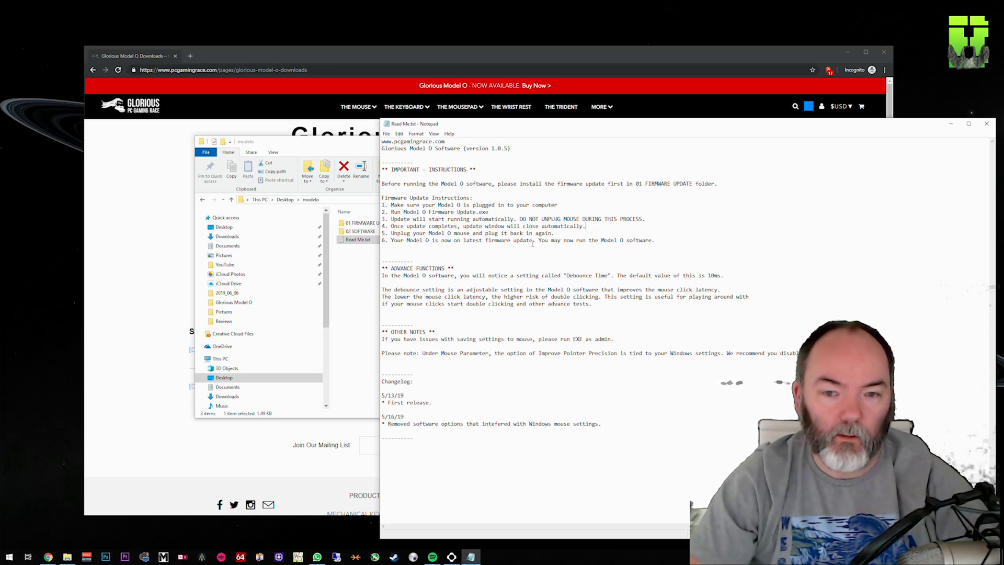
Close Read Me.txt and run Model O Firmware Update.exe from the 01 FIRMWARE UPDATE folder.
key("alt+F4")
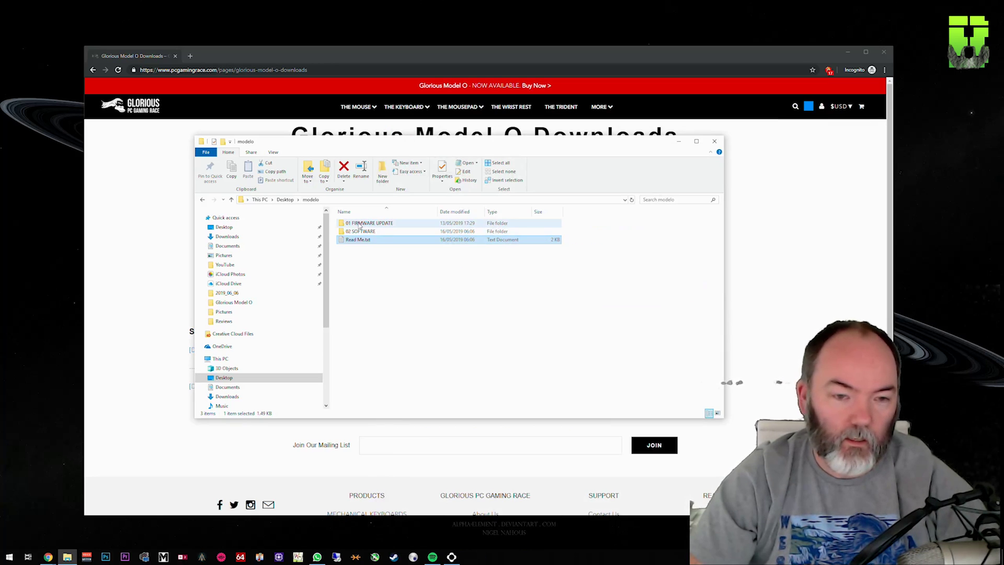
double_click(383, 224)
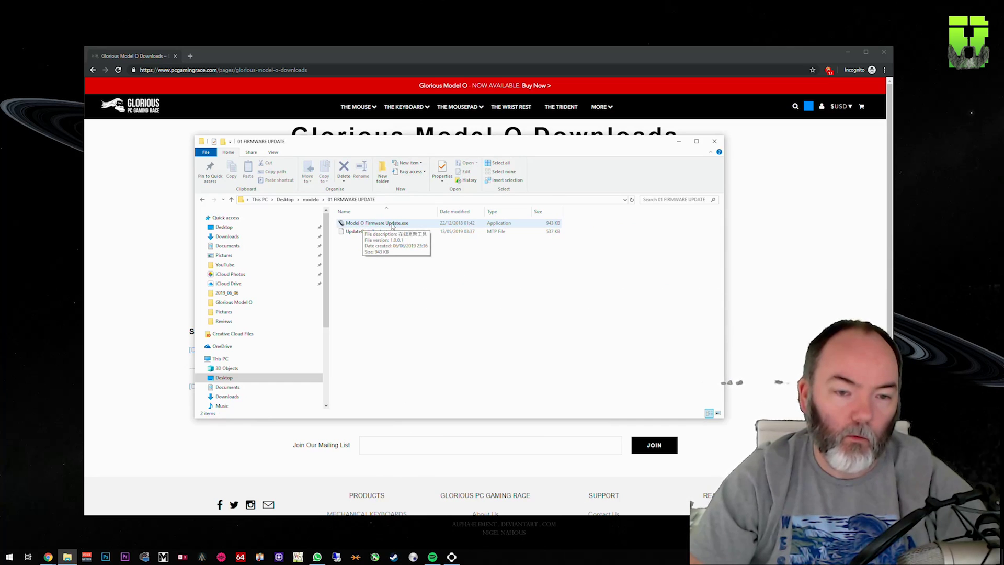
double_click(391, 223)
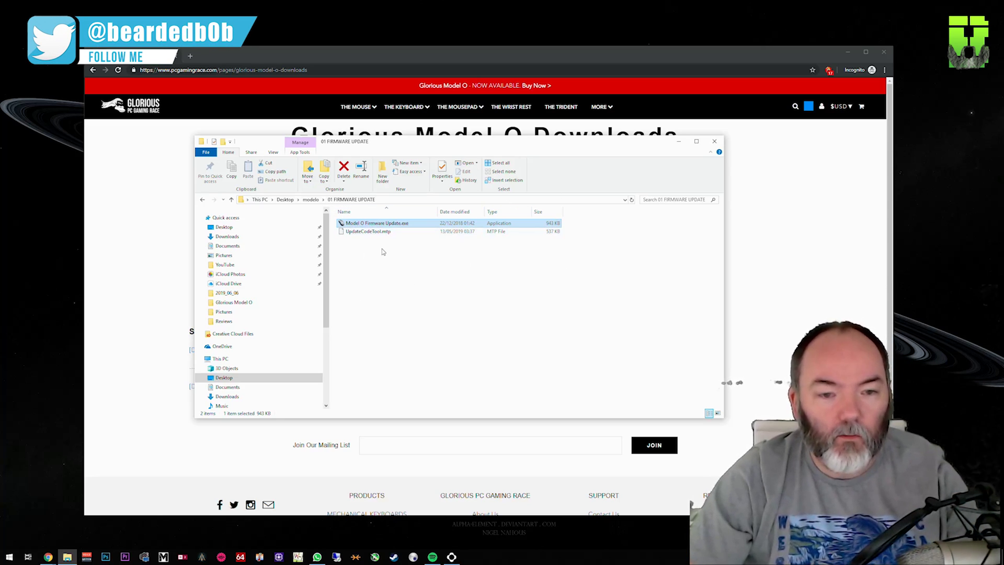
Launch Glorious_Software_Setup_V1.0.5.exe from the modelo\02 SOFTWARE folder.
left_click(311, 200)
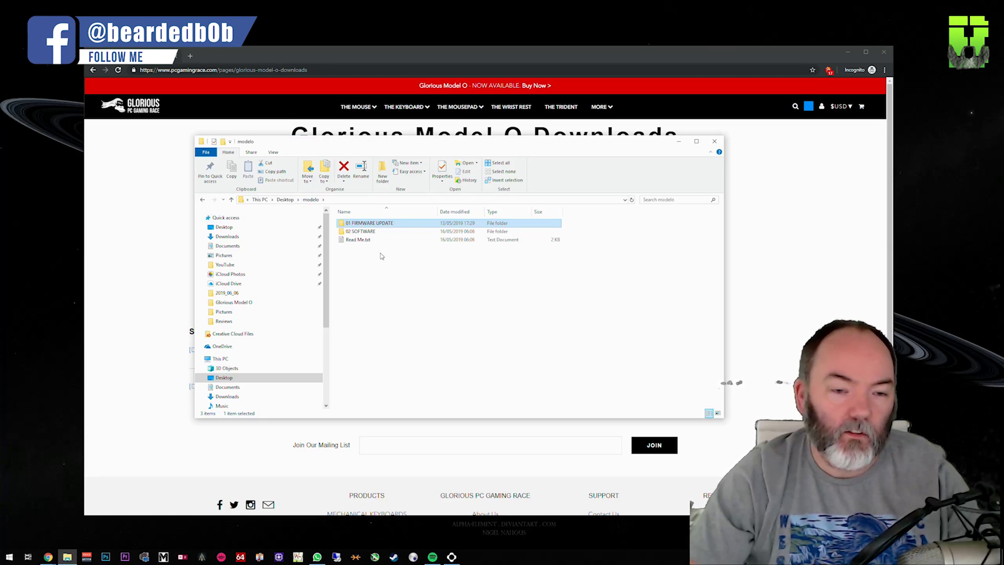
double_click(365, 231)
double_click(371, 224)
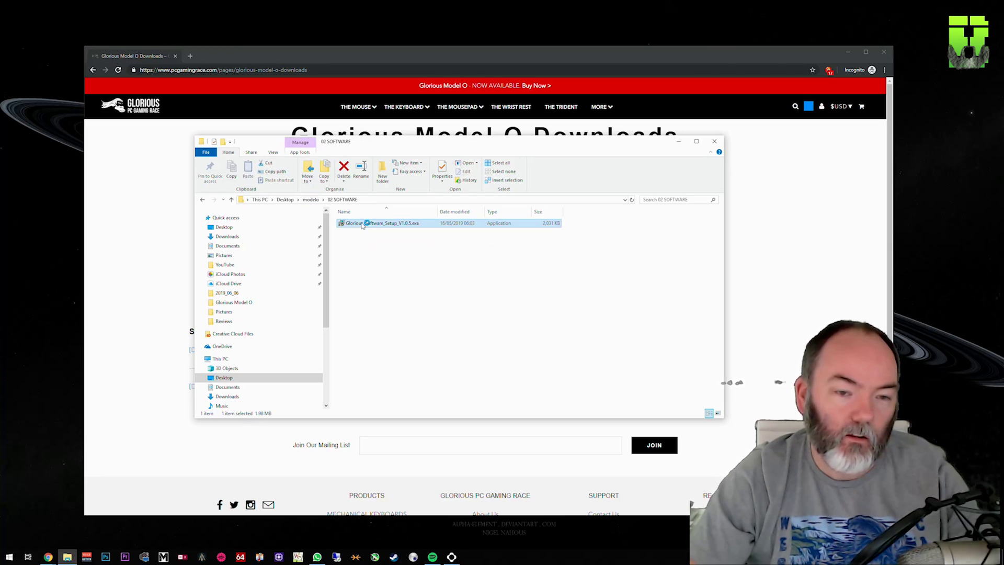
Install with the default location and Start Menu folder, then finish with Run checked.
left_click(547, 341)
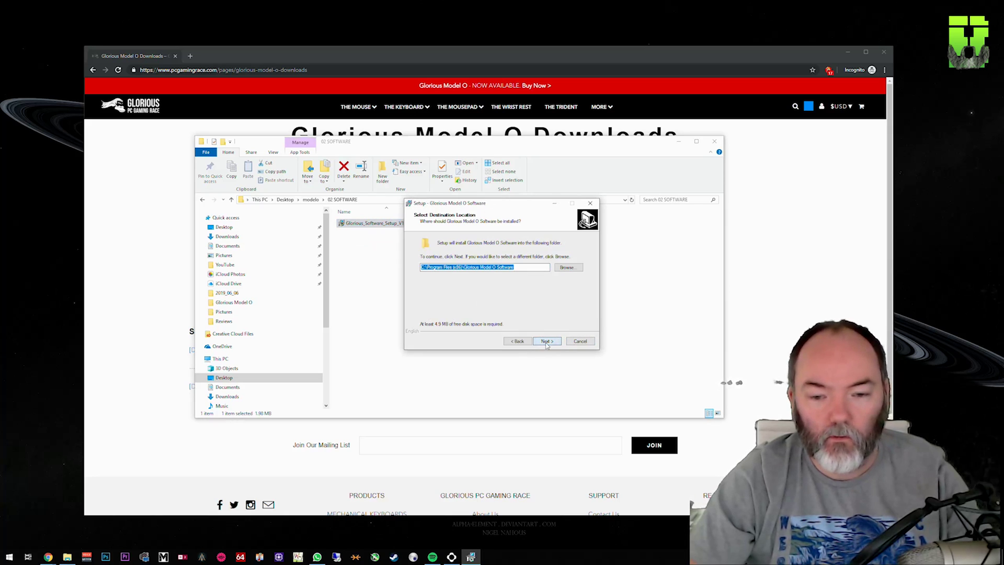
left_click(547, 341)
left_click(549, 343)
left_click(547, 342)
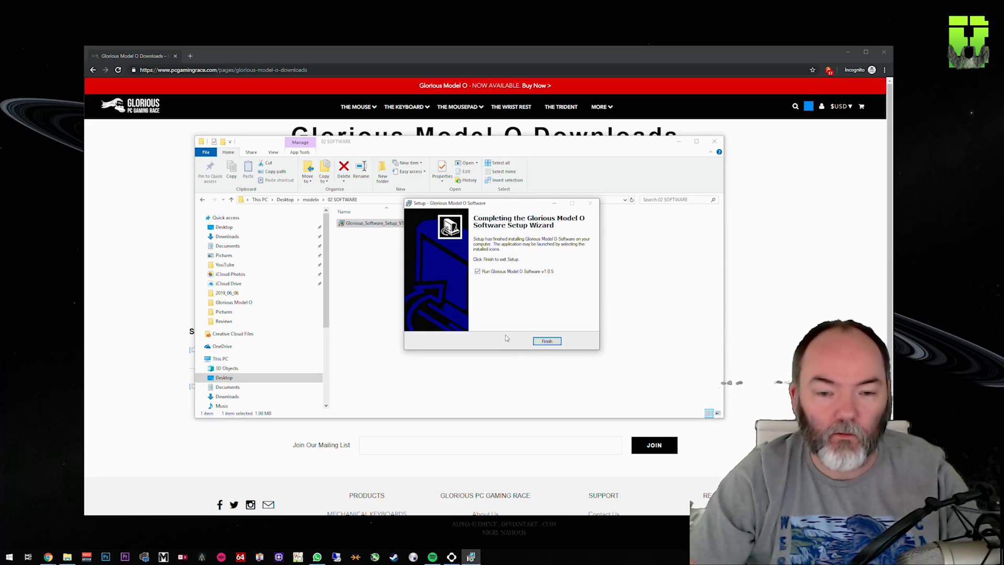
left_click(547, 341)
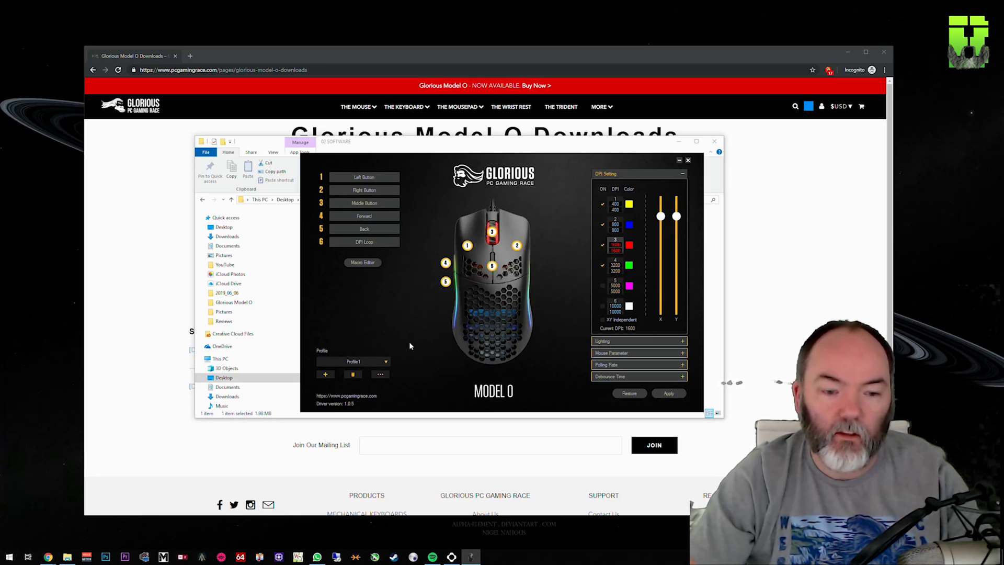